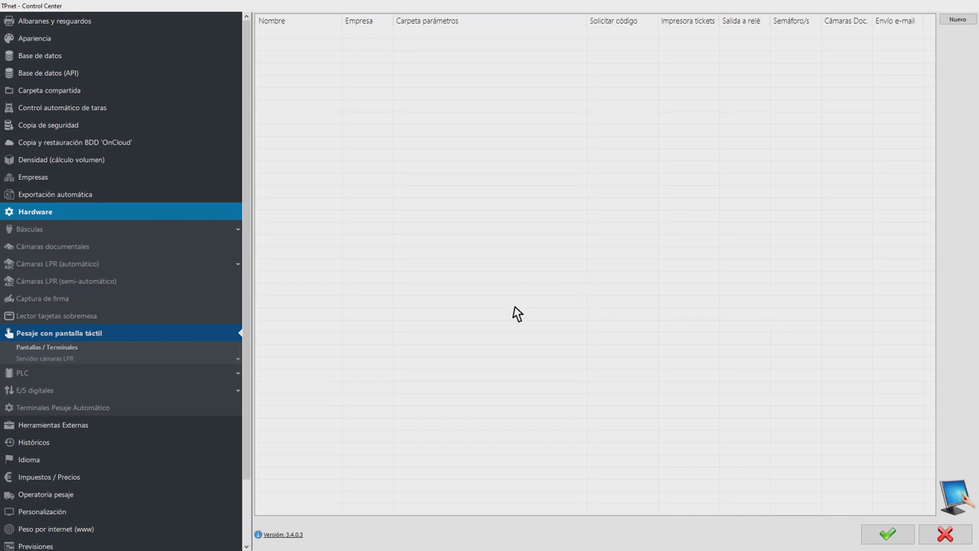
# - Enable the LPR camera server and the LPR cameras for scale 1
pyautogui.click(62, 362)
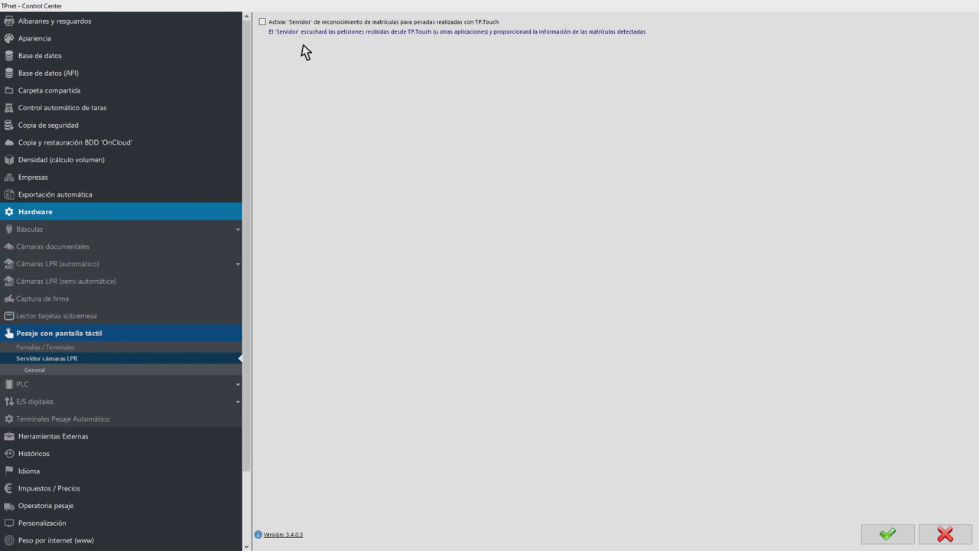
pyautogui.click(278, 23)
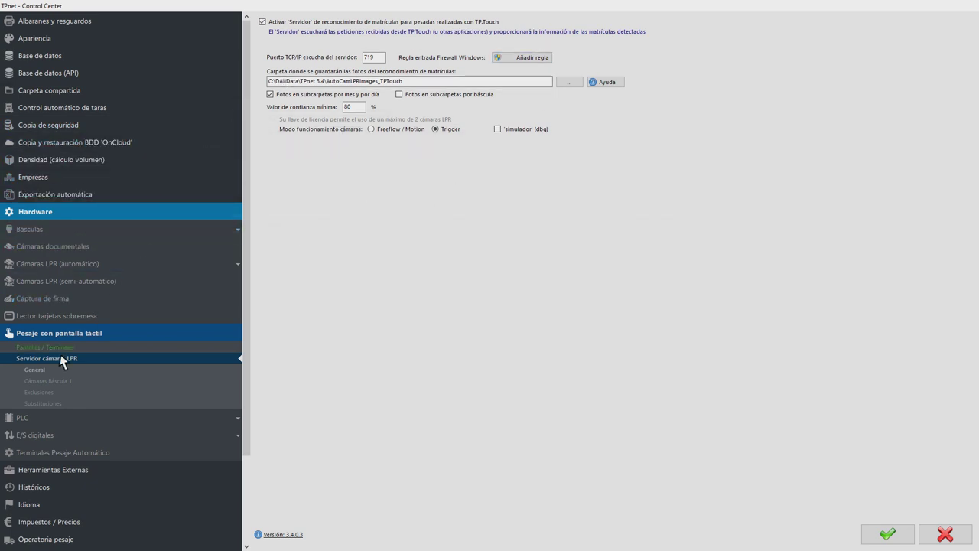
pyautogui.click(56, 383)
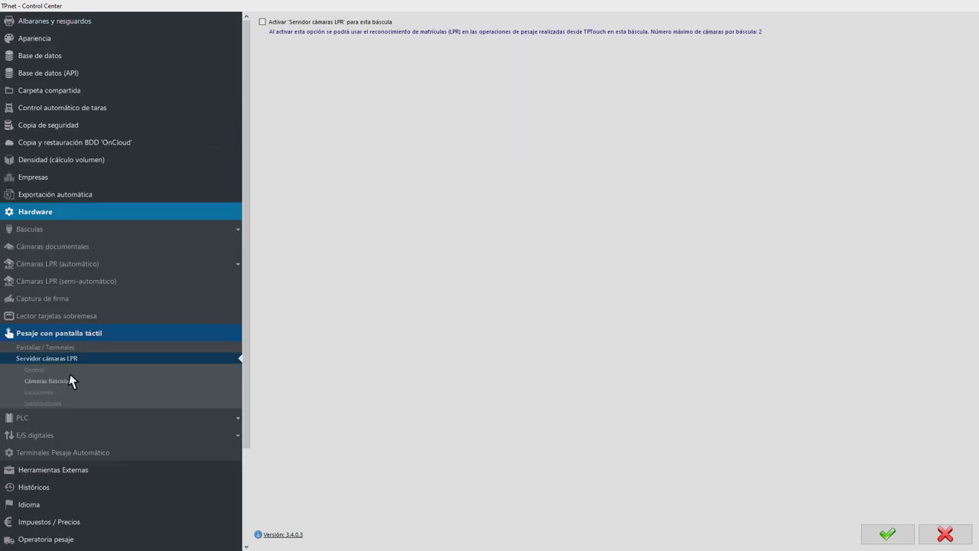
pyautogui.click(340, 23)
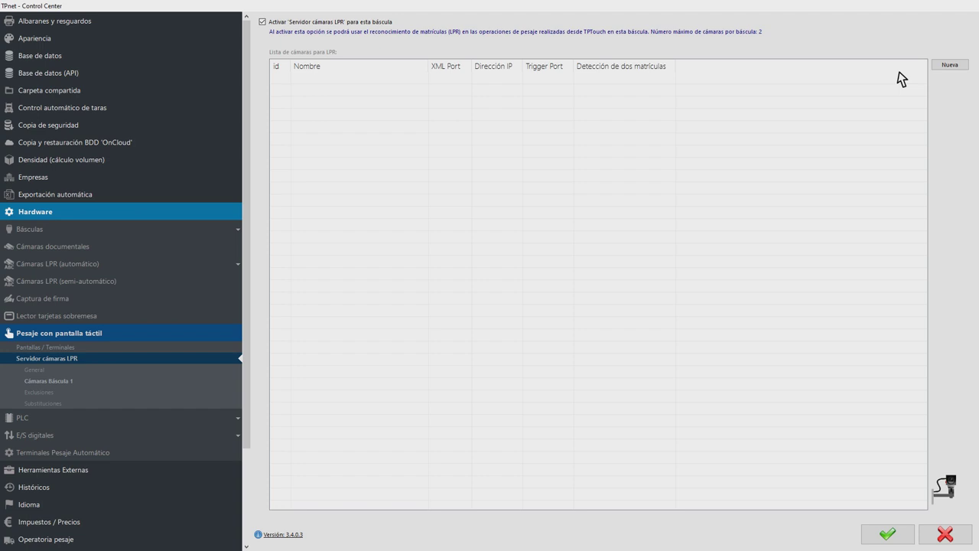
# - Add a camera named 'test' at IP 10.0.0.238 with tractor-plus-trailer detection
pyautogui.click(950, 65)
pyautogui.click(495, 239)
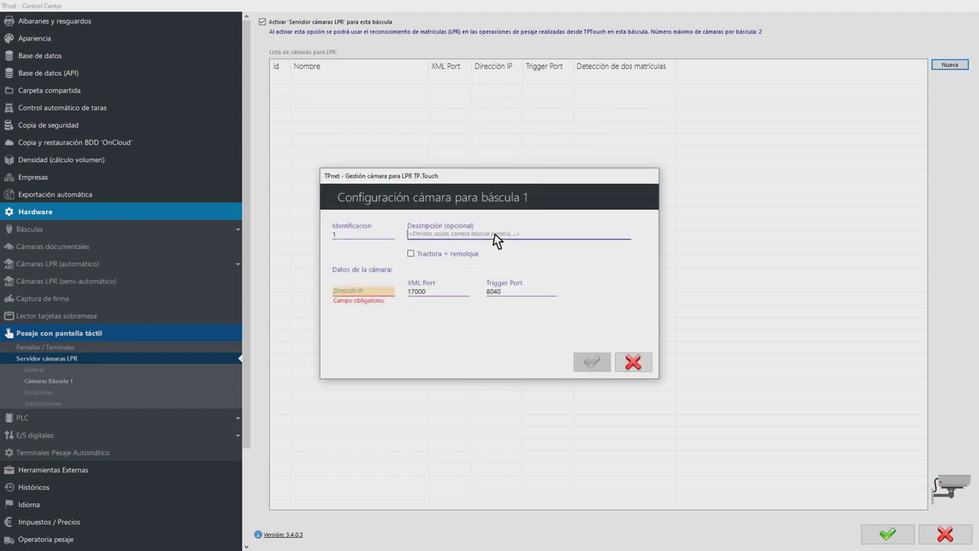
pyautogui.write('test')
pyautogui.click(357, 293)
pyautogui.write('1')
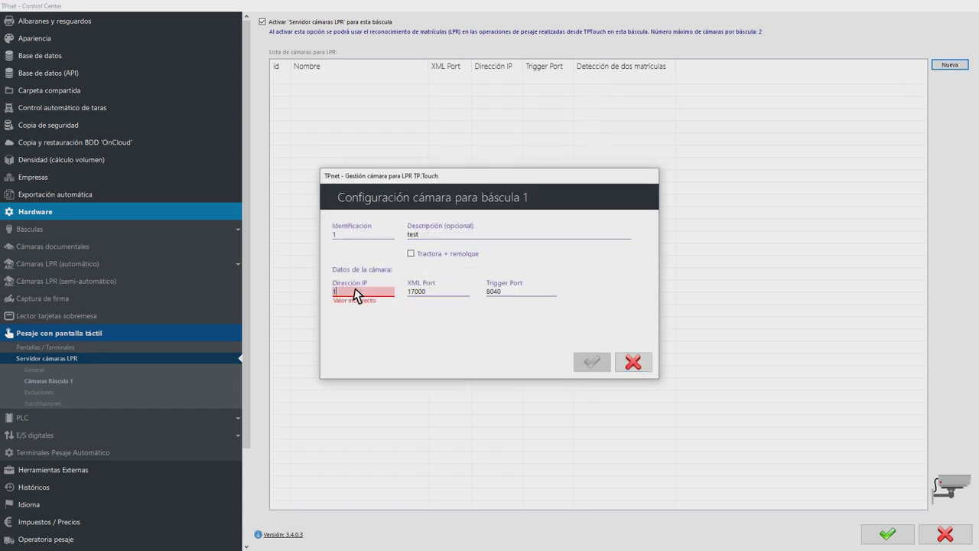
pyautogui.write('0.0.0.2')
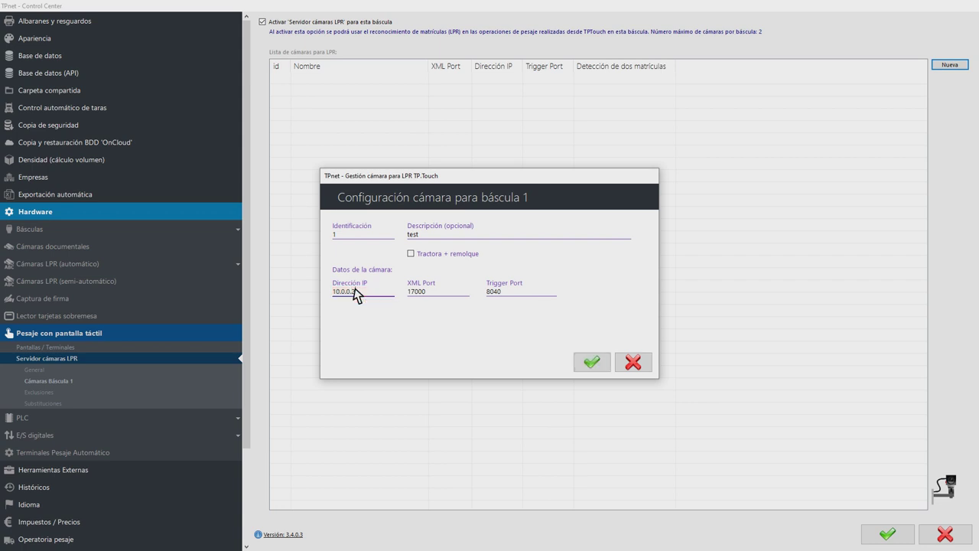
pyautogui.write('38')
pyautogui.click(452, 254)
# - Save the test camera and review the plate exclusions list without adding any
pyautogui.click(589, 364)
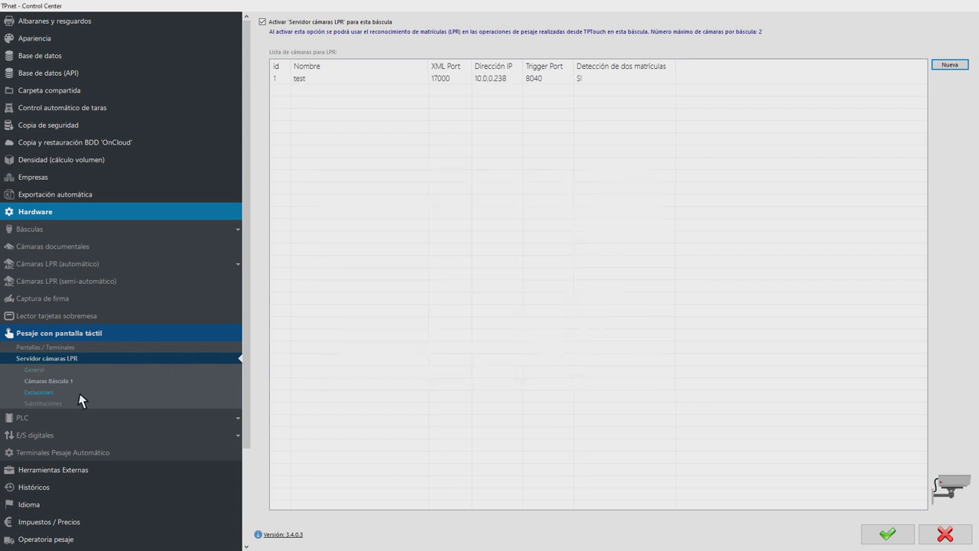
pyautogui.click(55, 395)
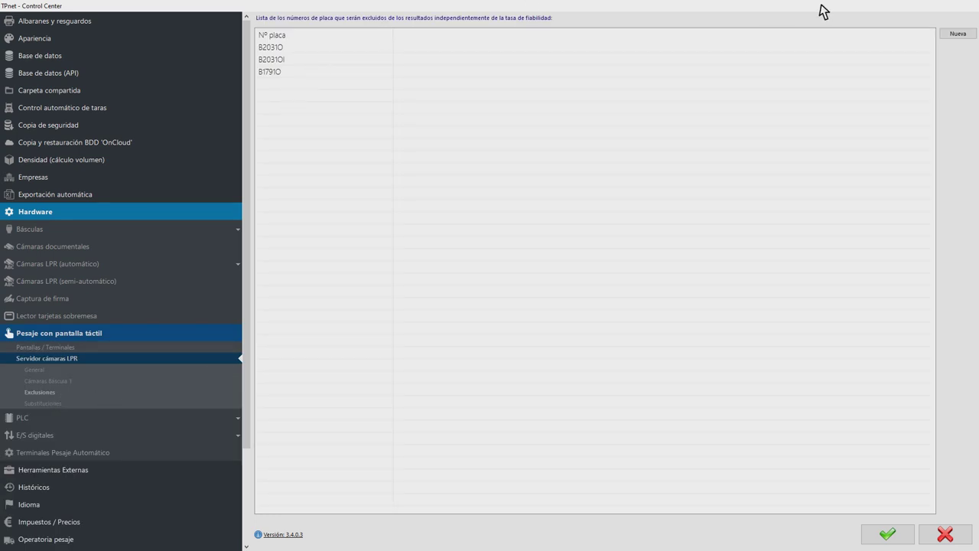
pyautogui.click(958, 35)
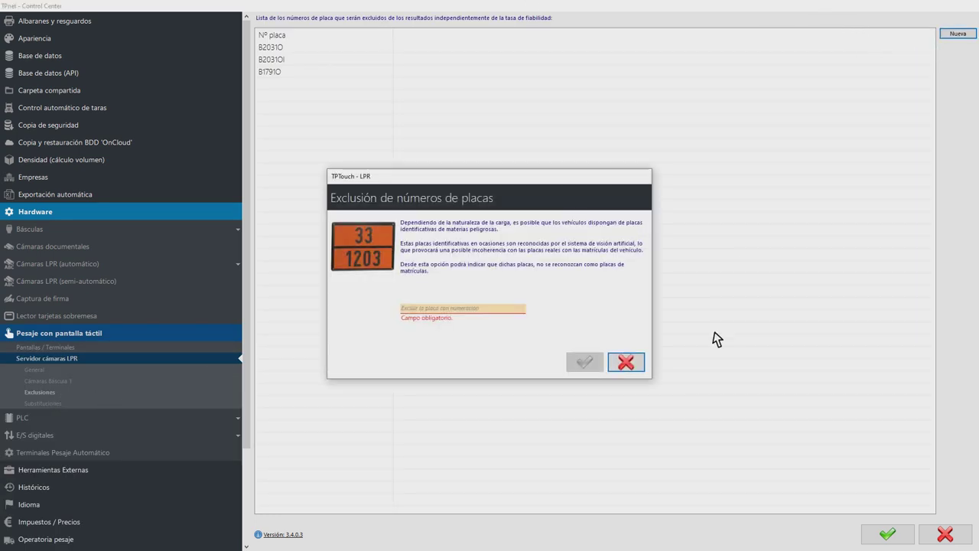
pyautogui.click(641, 365)
# - Review the plate substitutions list without adding any, then return to the terminals list
pyautogui.click(140, 404)
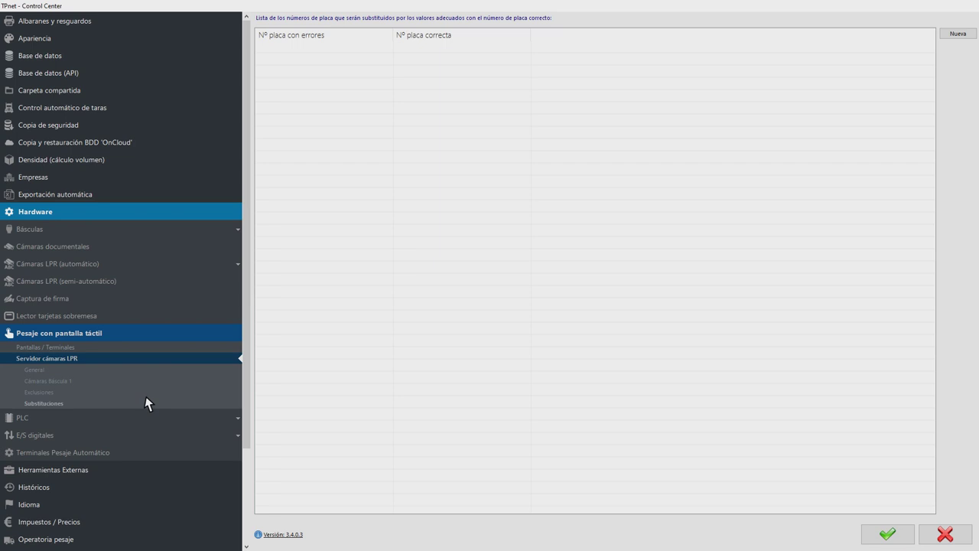
pyautogui.click(958, 34)
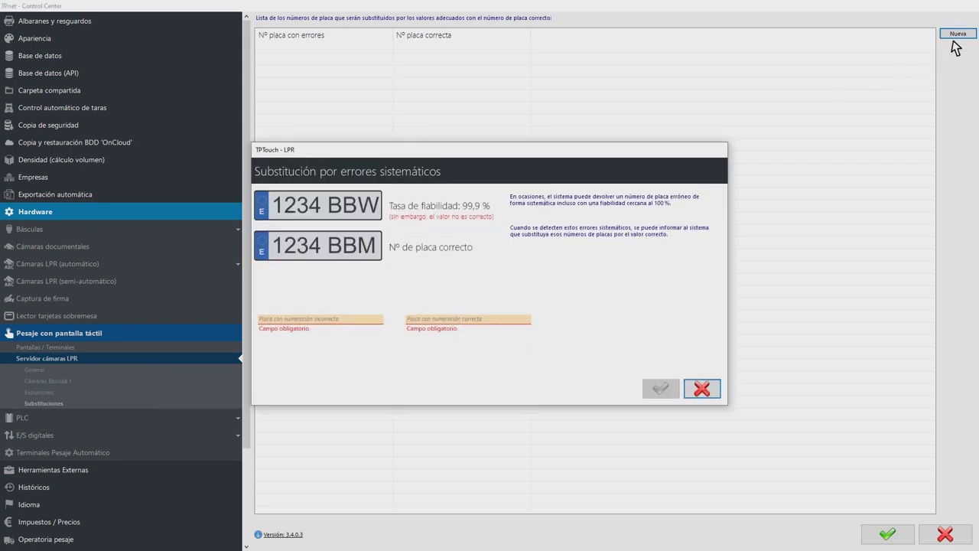
pyautogui.click(695, 394)
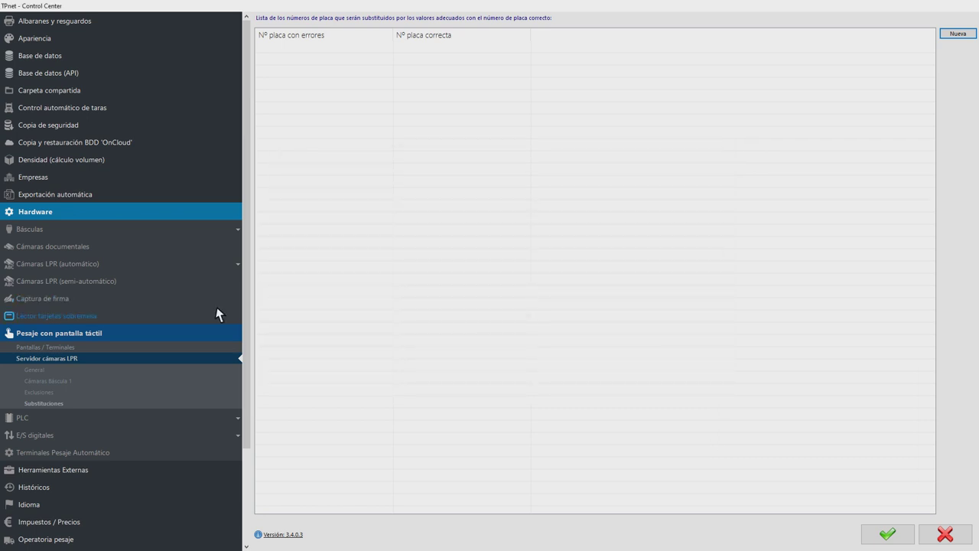
pyautogui.click(79, 348)
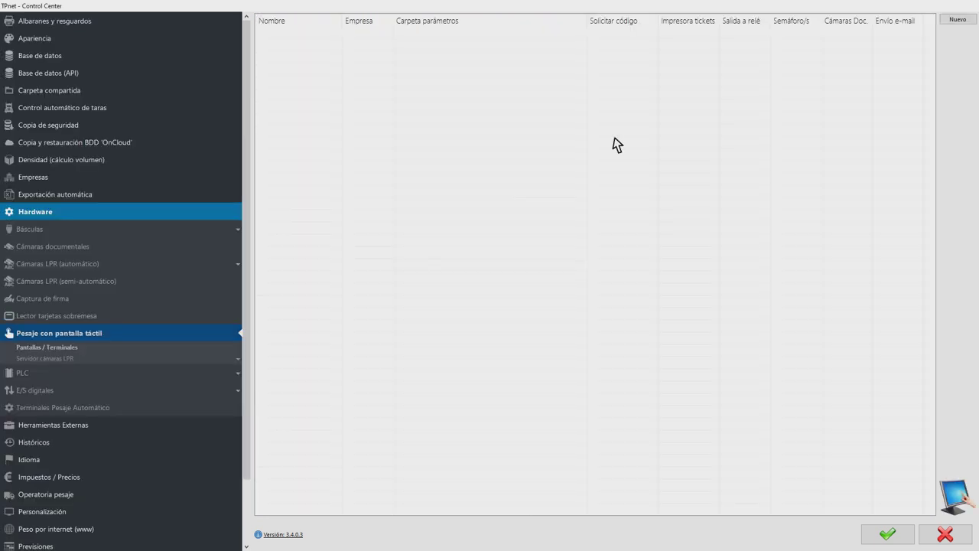
# - Create a new terminal treating tractors and trailers as platforms and containers in Datos 3, codes P and C
pyautogui.click(958, 19)
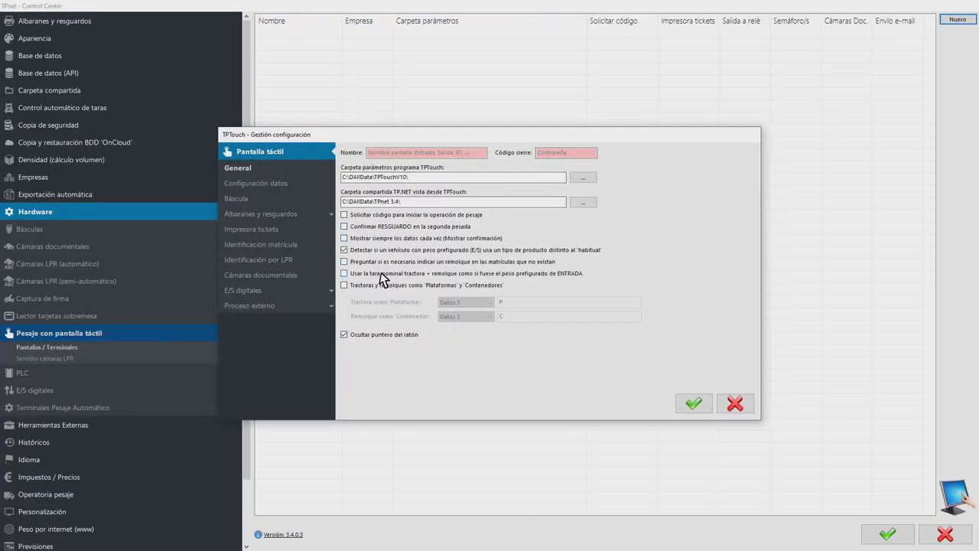
pyautogui.click(381, 274)
pyautogui.click(380, 273)
pyautogui.click(383, 284)
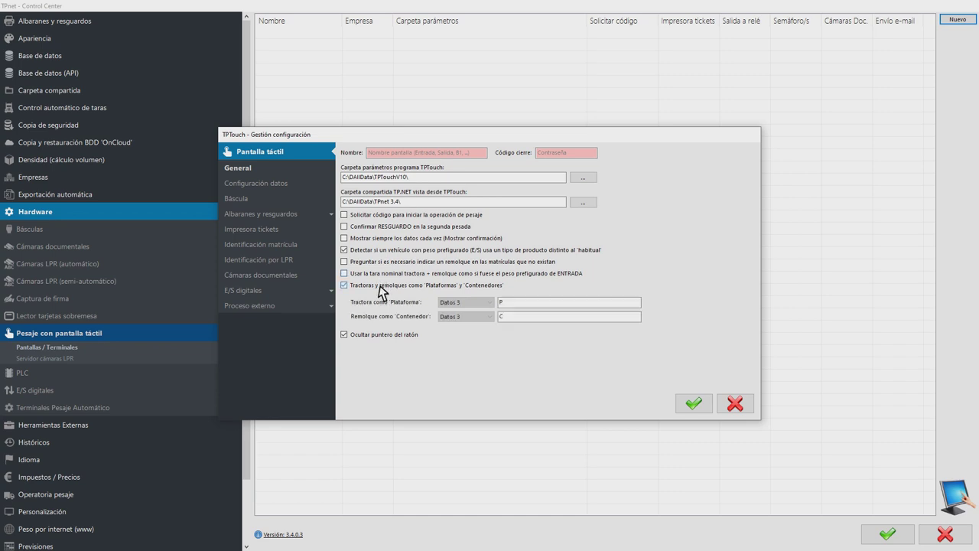
pyautogui.click(490, 303)
pyautogui.press('Escape')
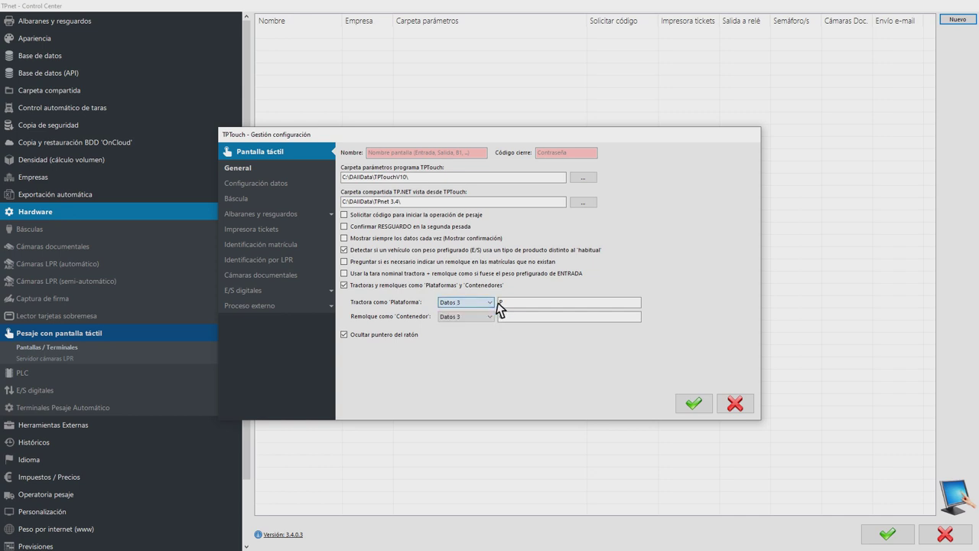
pyautogui.click(490, 316)
pyautogui.press('Escape')
pyautogui.click(525, 316)
pyautogui.write('C')
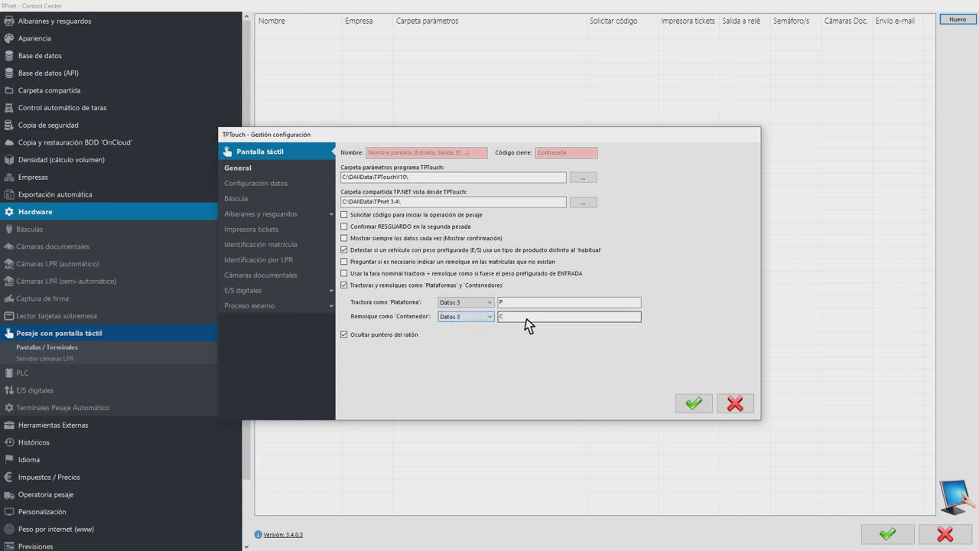
# - Enable automatic PDF generation with e-mail sending, and automatic licence plate recognition
pyautogui.click(296, 216)
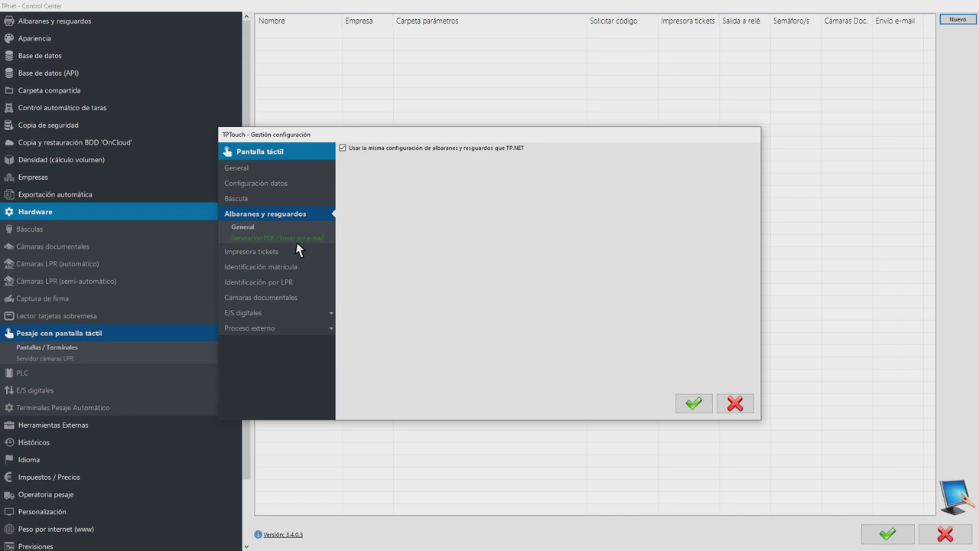
pyautogui.click(296, 241)
pyautogui.click(426, 163)
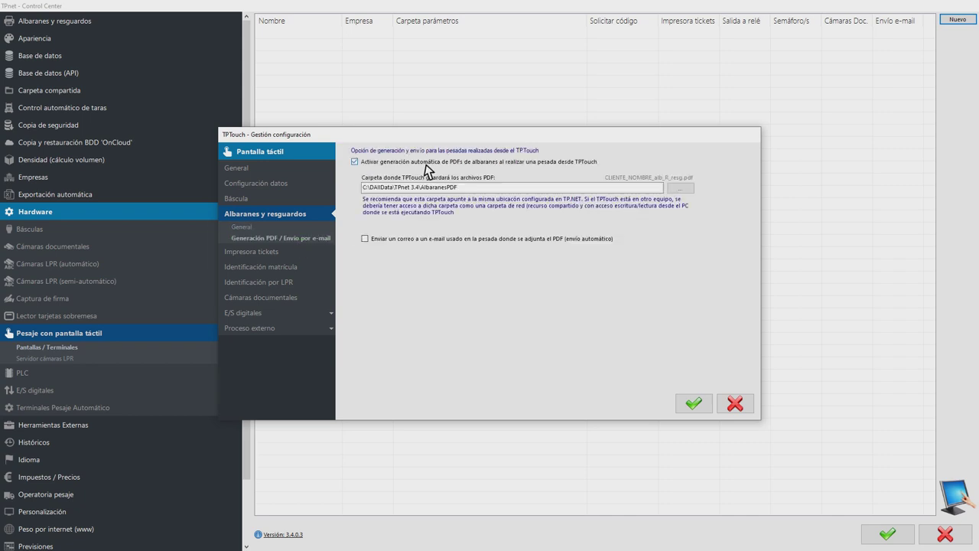
pyautogui.click(410, 241)
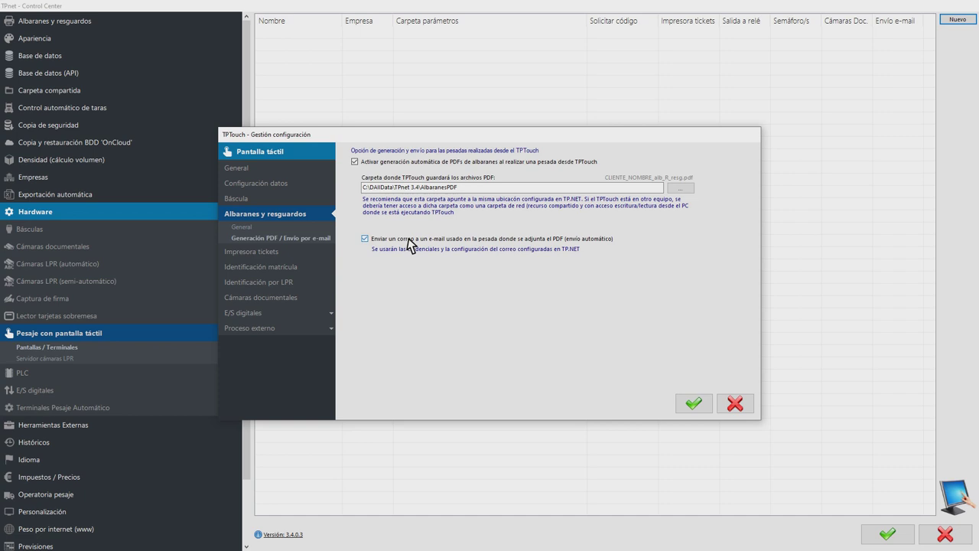
pyautogui.click(289, 289)
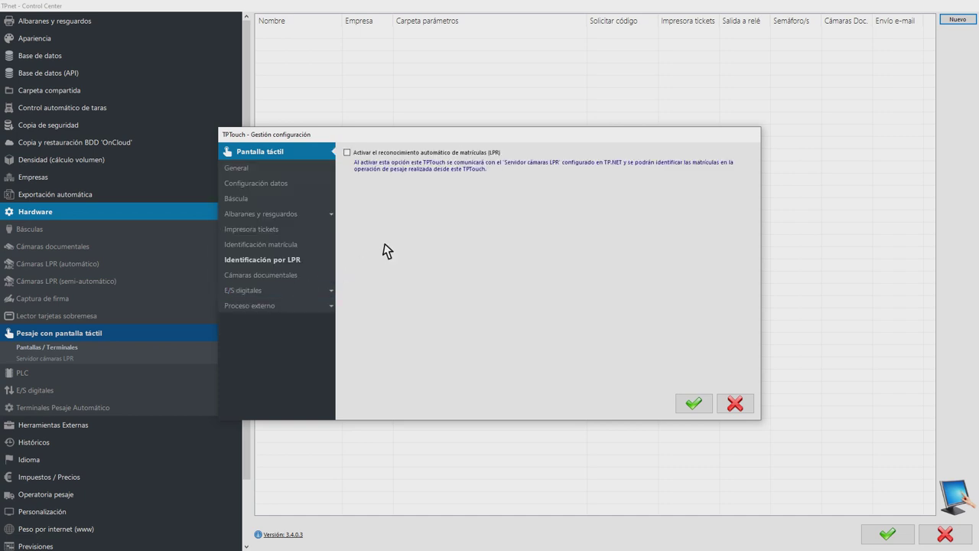
pyautogui.click(385, 153)
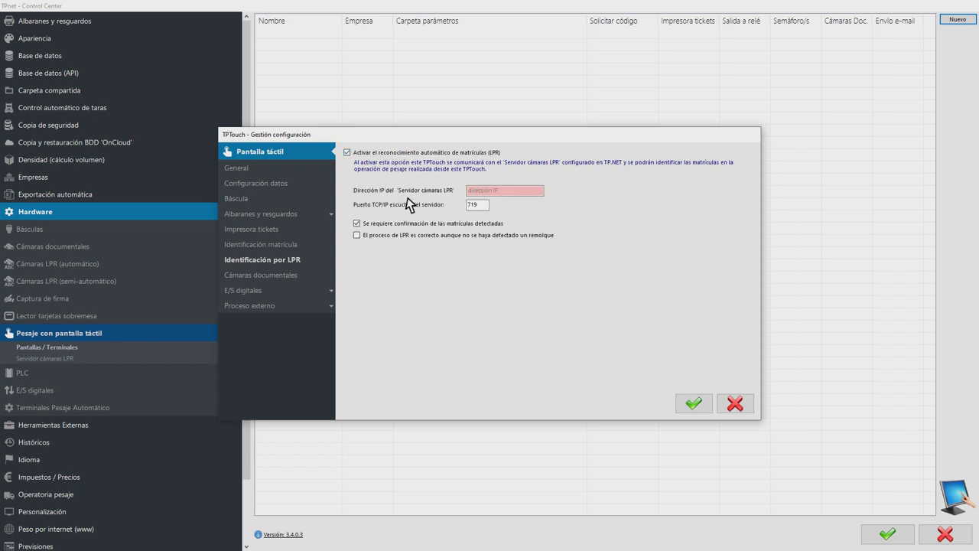
pyautogui.moveTo(432, 224)
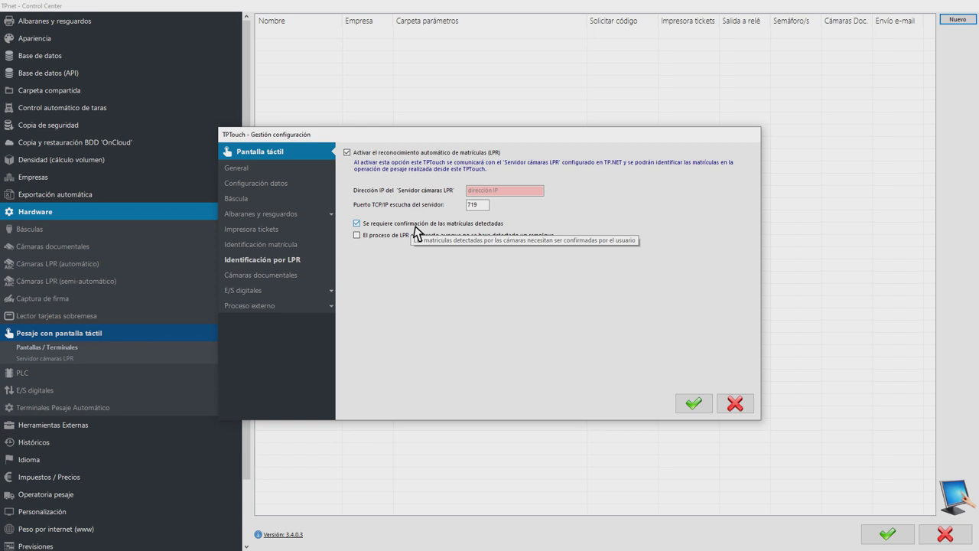
# - Allow unregistered data on the Matrículas and Remolques touchscreen screens
pyautogui.click(293, 187)
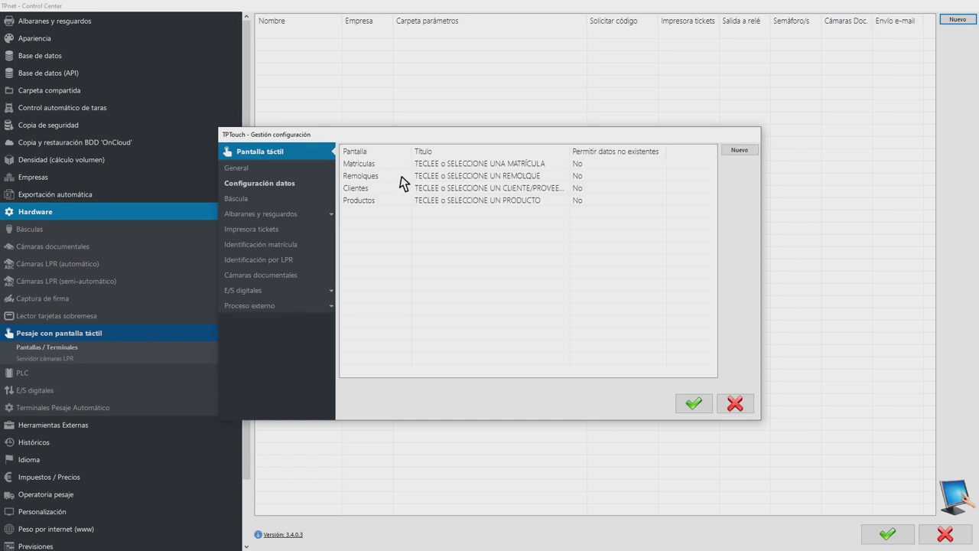
pyautogui.click(483, 168)
pyautogui.doubleClick(484, 164)
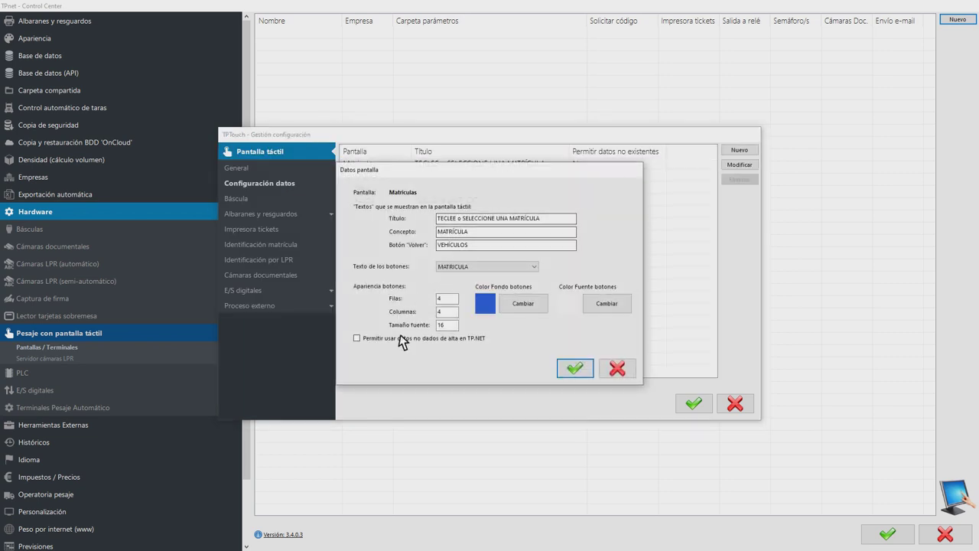
pyautogui.click(576, 371)
pyautogui.doubleClick(490, 174)
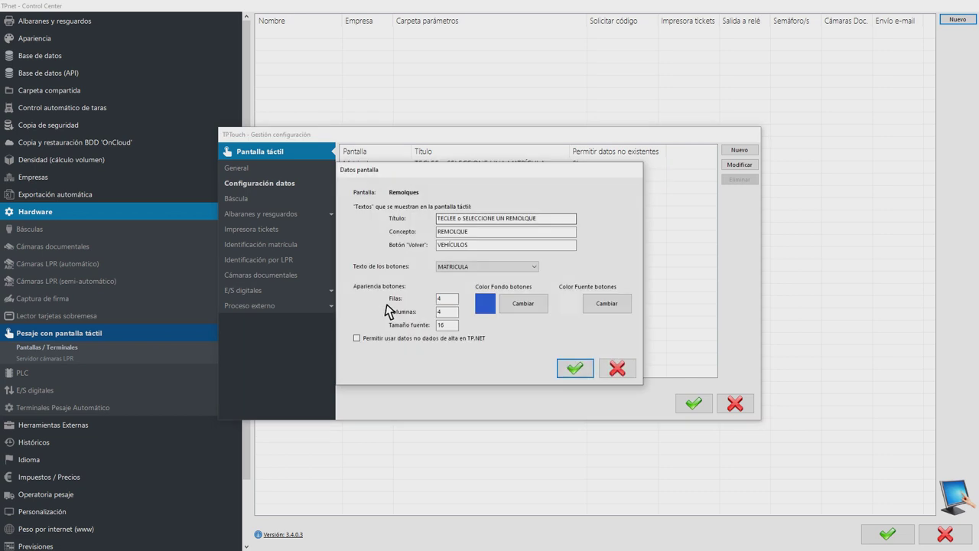
pyautogui.click(583, 370)
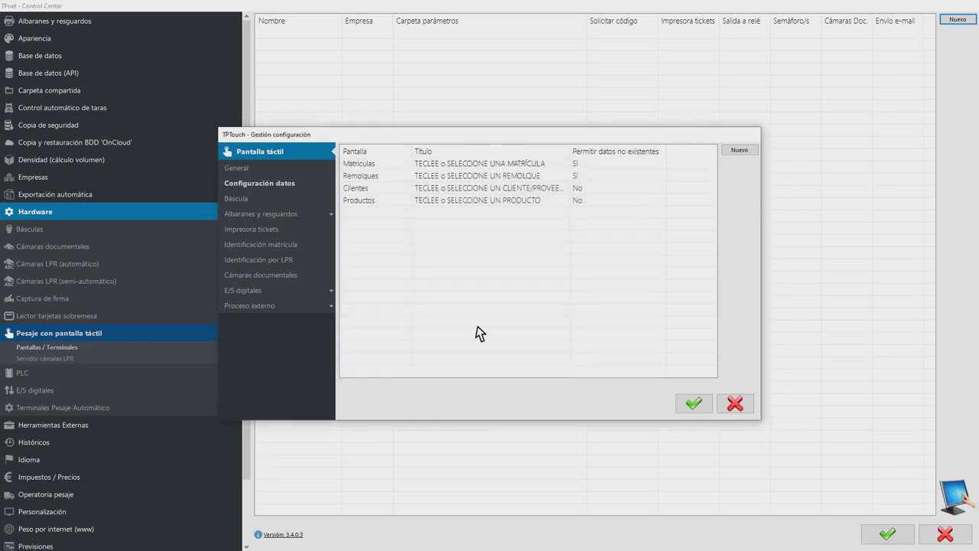
# - Review the documentary camera and external process settings after the first and second weighings
pyautogui.click(283, 277)
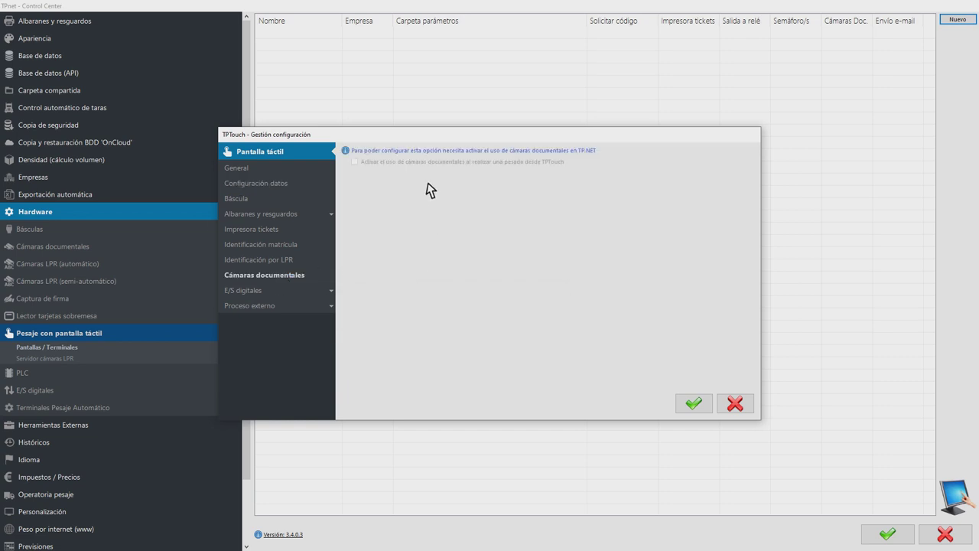
pyautogui.click(334, 309)
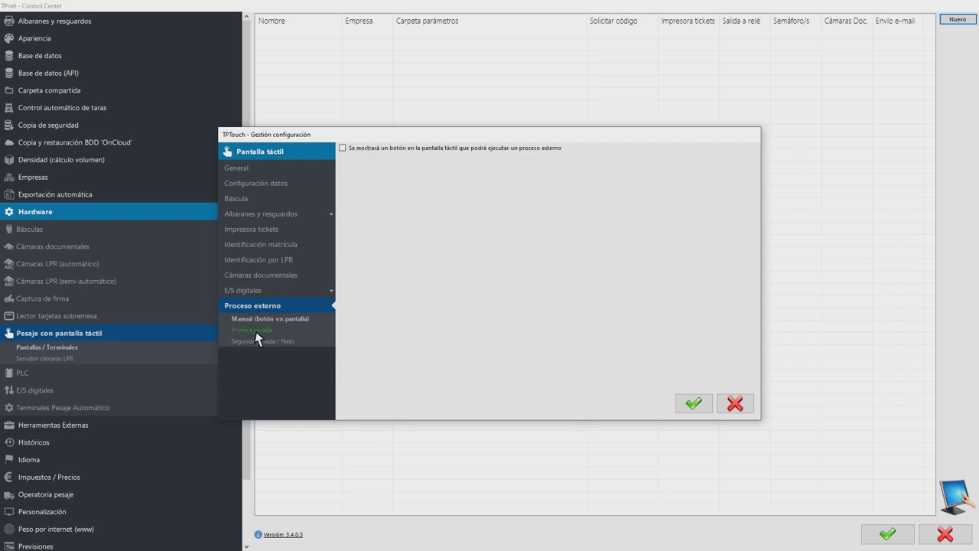
pyautogui.click(256, 333)
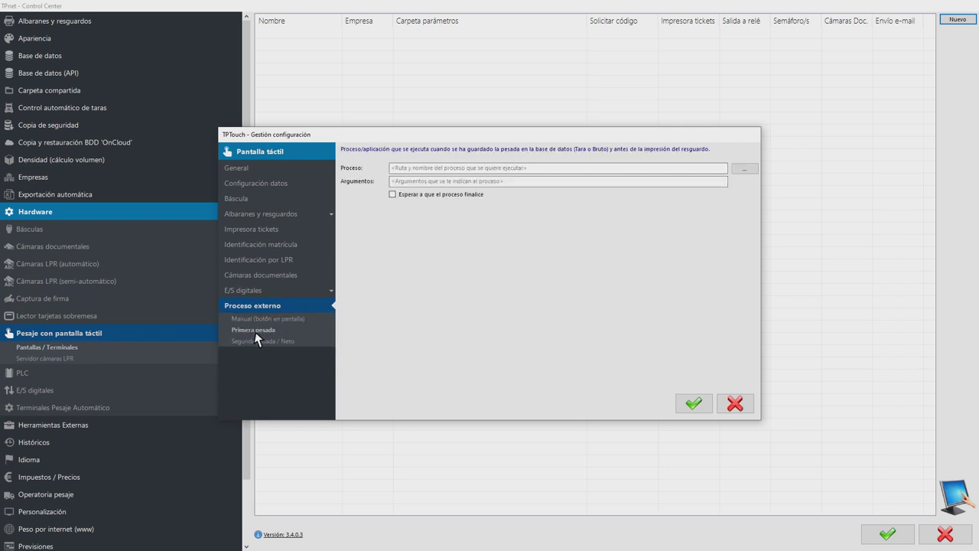
pyautogui.click(264, 342)
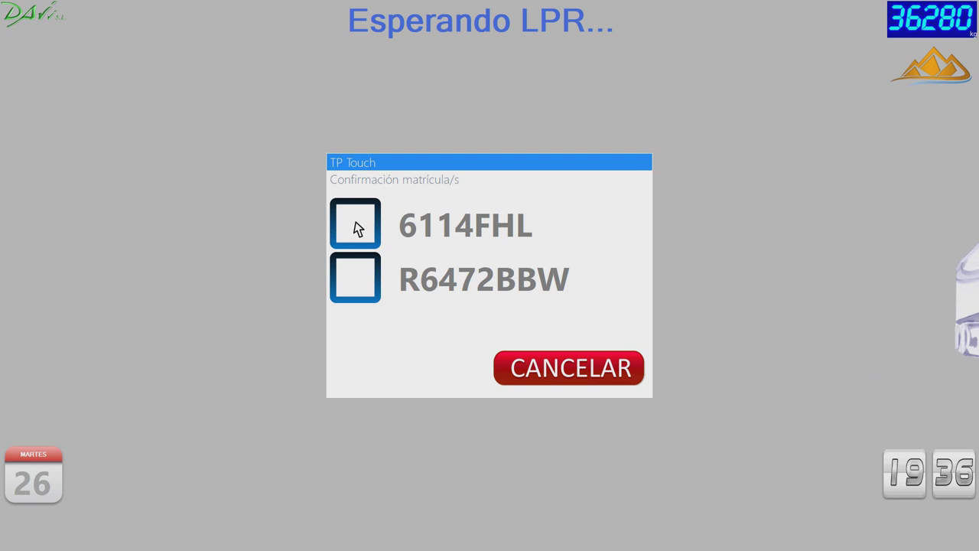
# - Close the plate confirmation, then choose customer MATADERO PIN-POLLO and product Arena de río
pyautogui.click(436, 371)
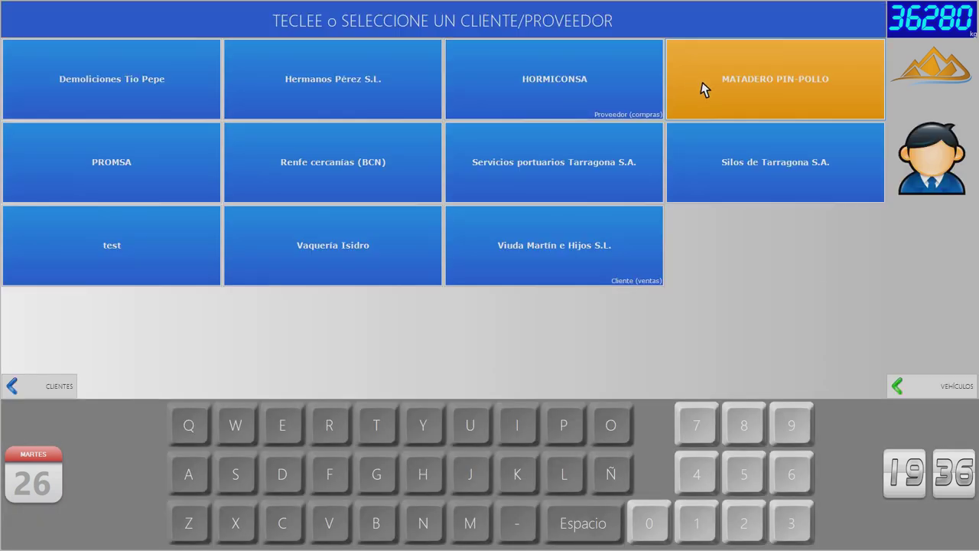
pyautogui.click(778, 90)
pyautogui.click(668, 88)
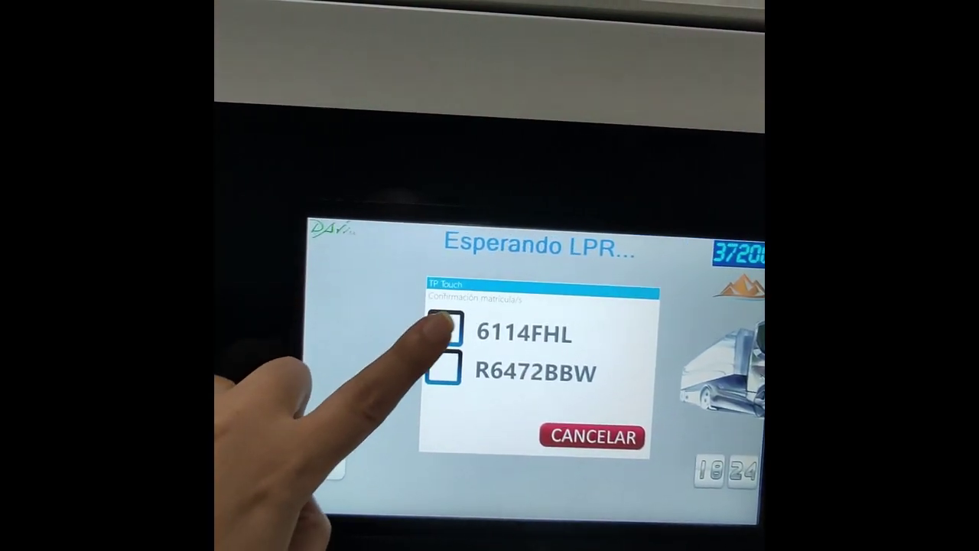
pyautogui.click(450, 319)
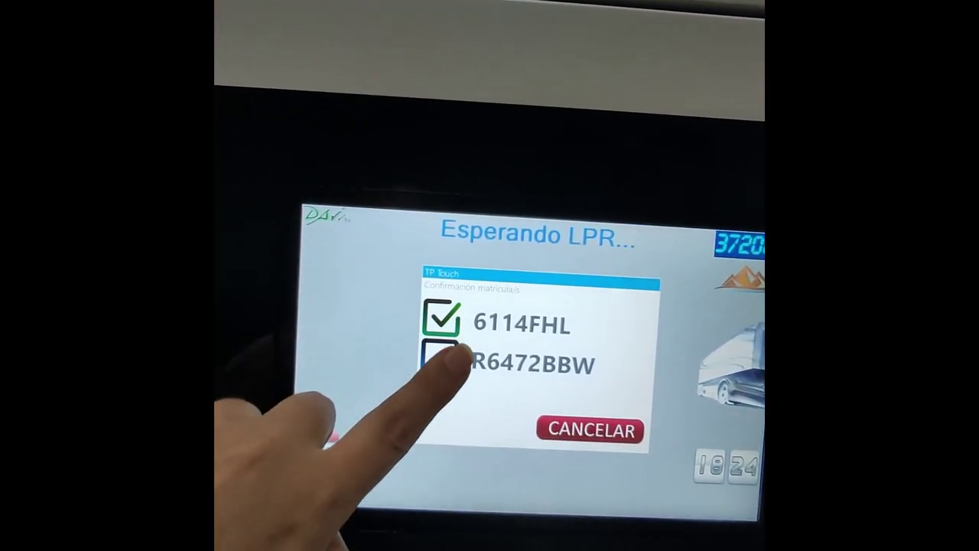
pyautogui.click(449, 358)
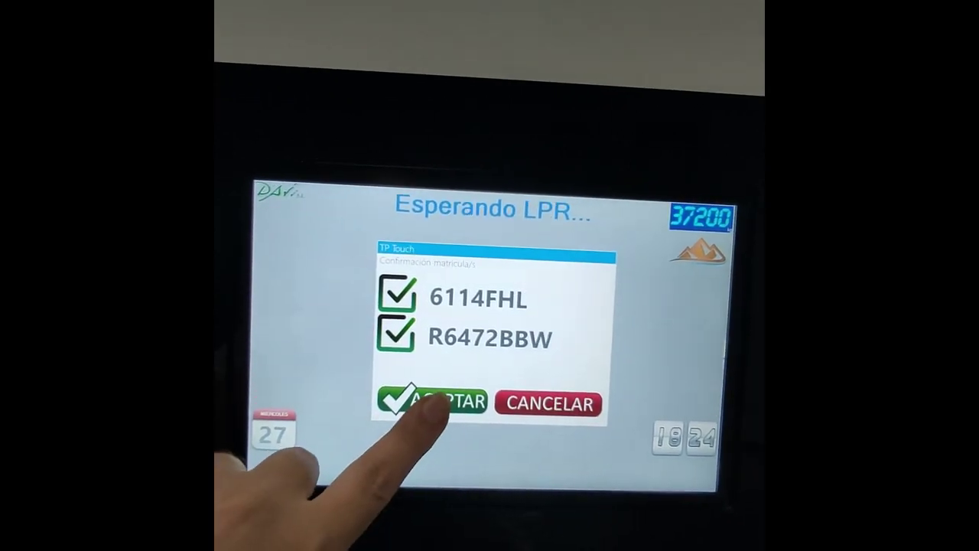
pyautogui.click(459, 405)
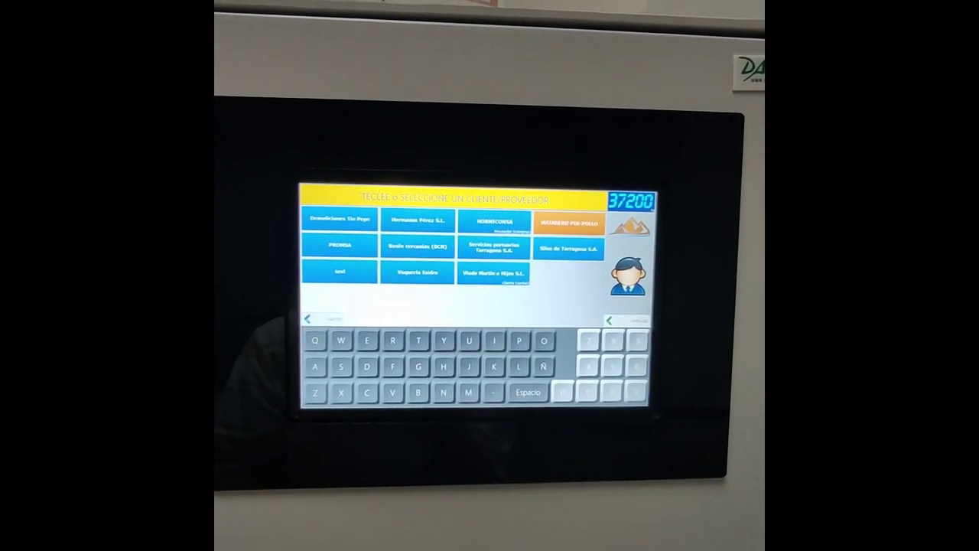